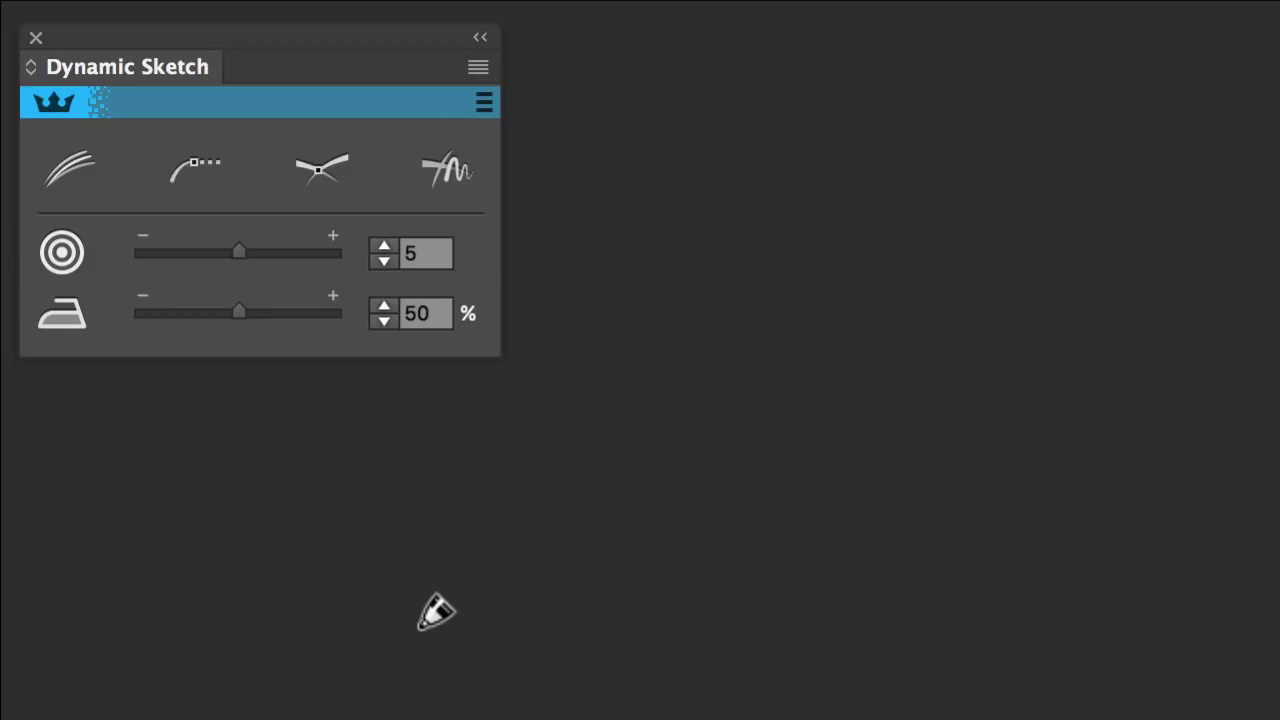
# - Draw a freehand M stroke across the artboard with the Dynamic Sketch tool
pyautogui.moveTo(419, 628)
pyautogui.mouseDown()
pyautogui.moveTo(758, 616)
pyautogui.moveTo(1093, 640)
pyautogui.mouseUp()
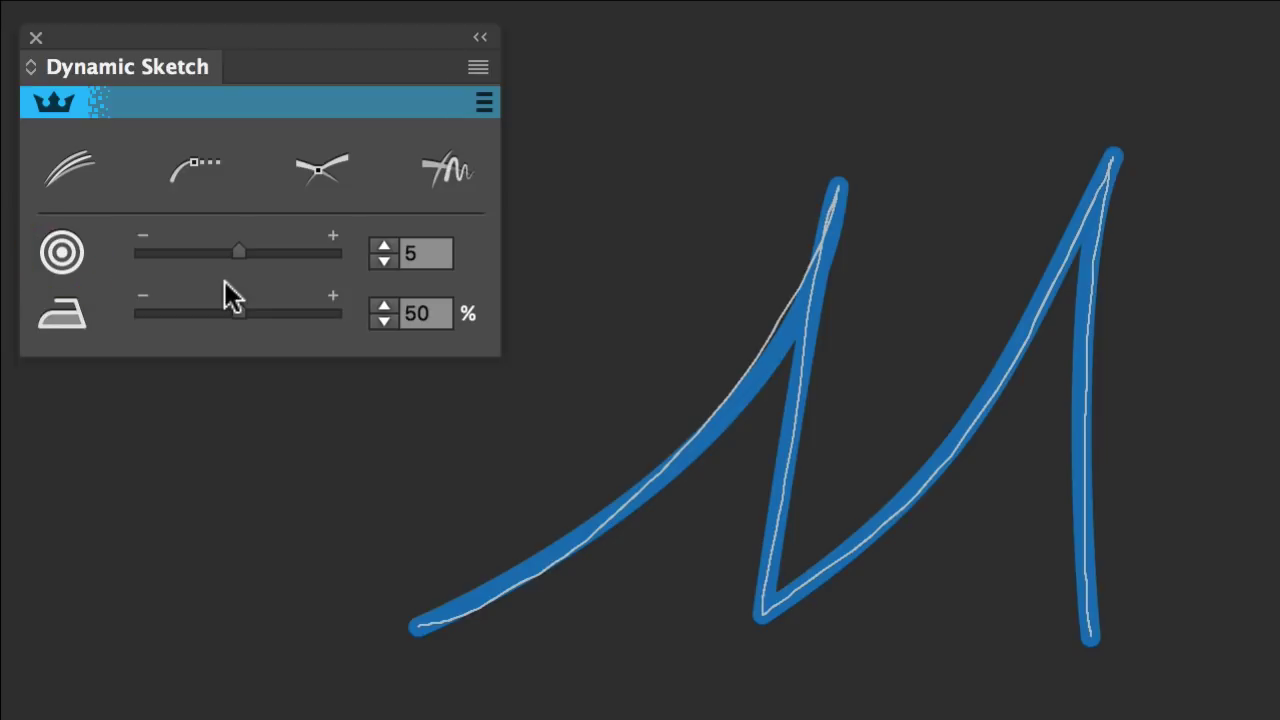
# - Preview the M at Accuracy 10 and 0 and Smoothness 0 and 100%, then reset to 5 and 50%
pyautogui.moveTo(240, 253); pyautogui.dragTo(354, 253)
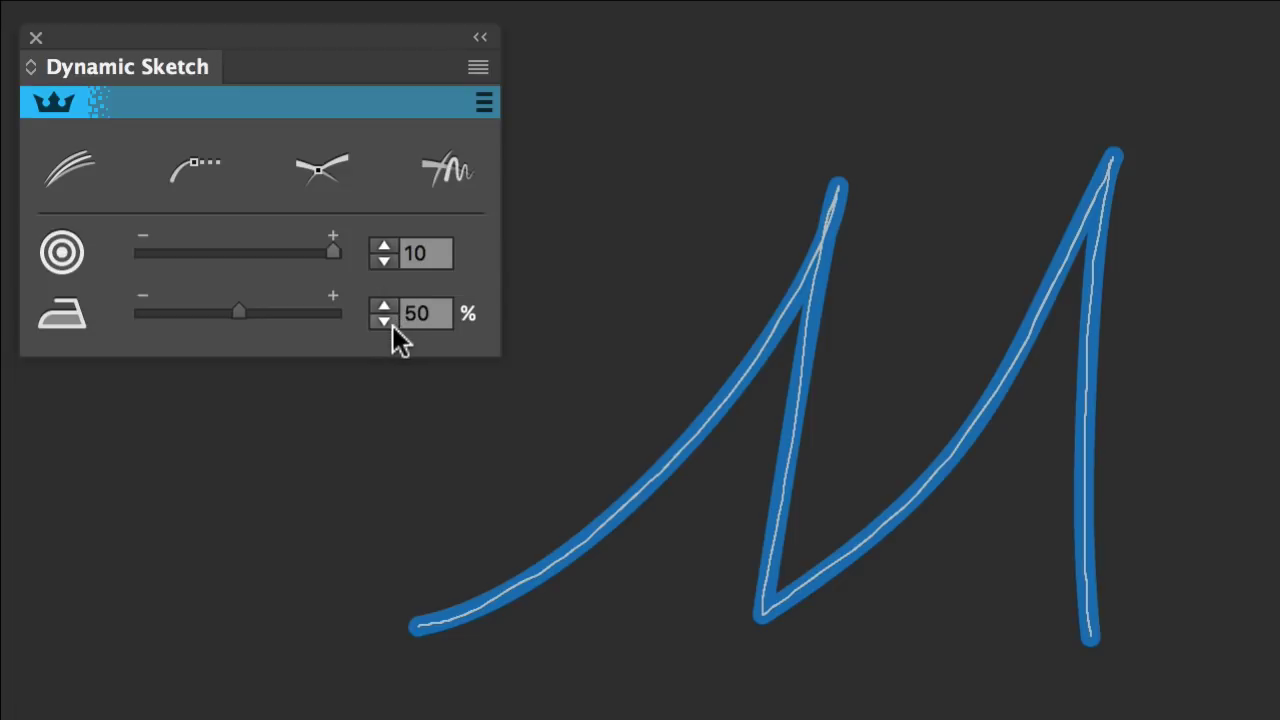
pyautogui.moveTo(315, 255); pyautogui.dragTo(104, 258)
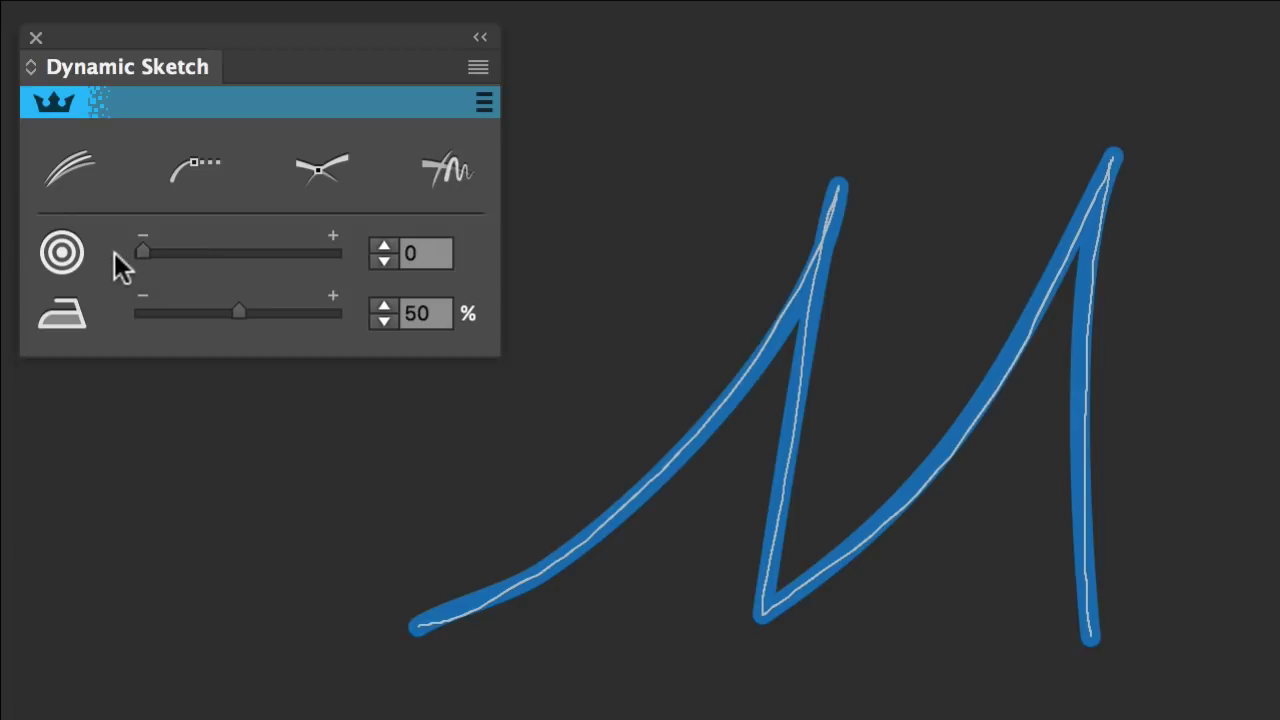
pyautogui.click(78, 256)
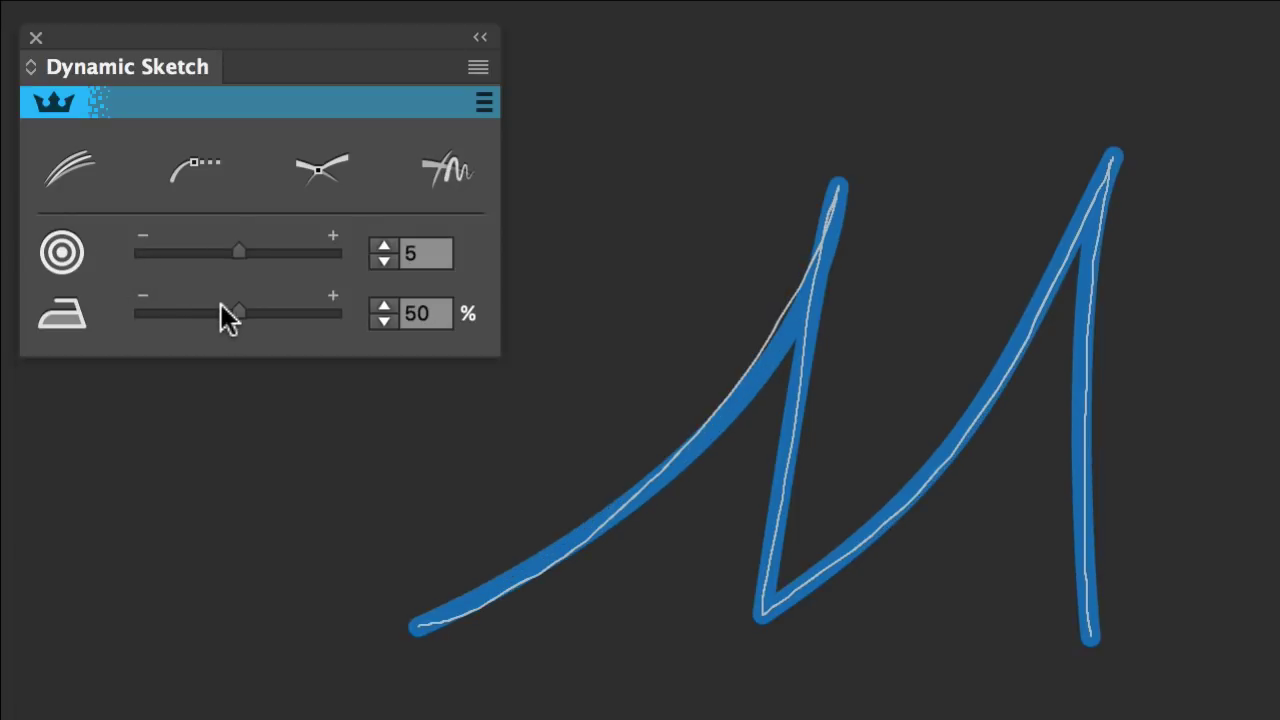
pyautogui.moveTo(228, 318)
pyautogui.mouseDown()
pyautogui.moveTo(129, 309)
pyautogui.moveTo(366, 318)
pyautogui.mouseUp()
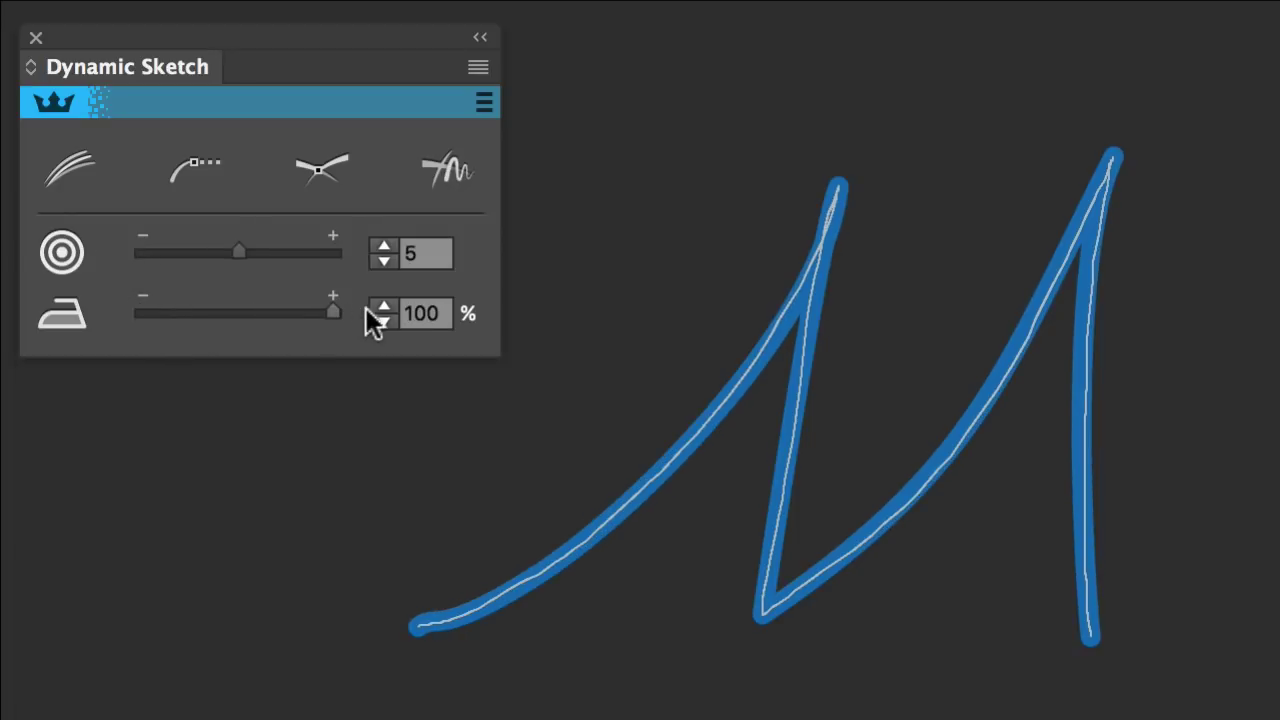
pyautogui.click(70, 311)
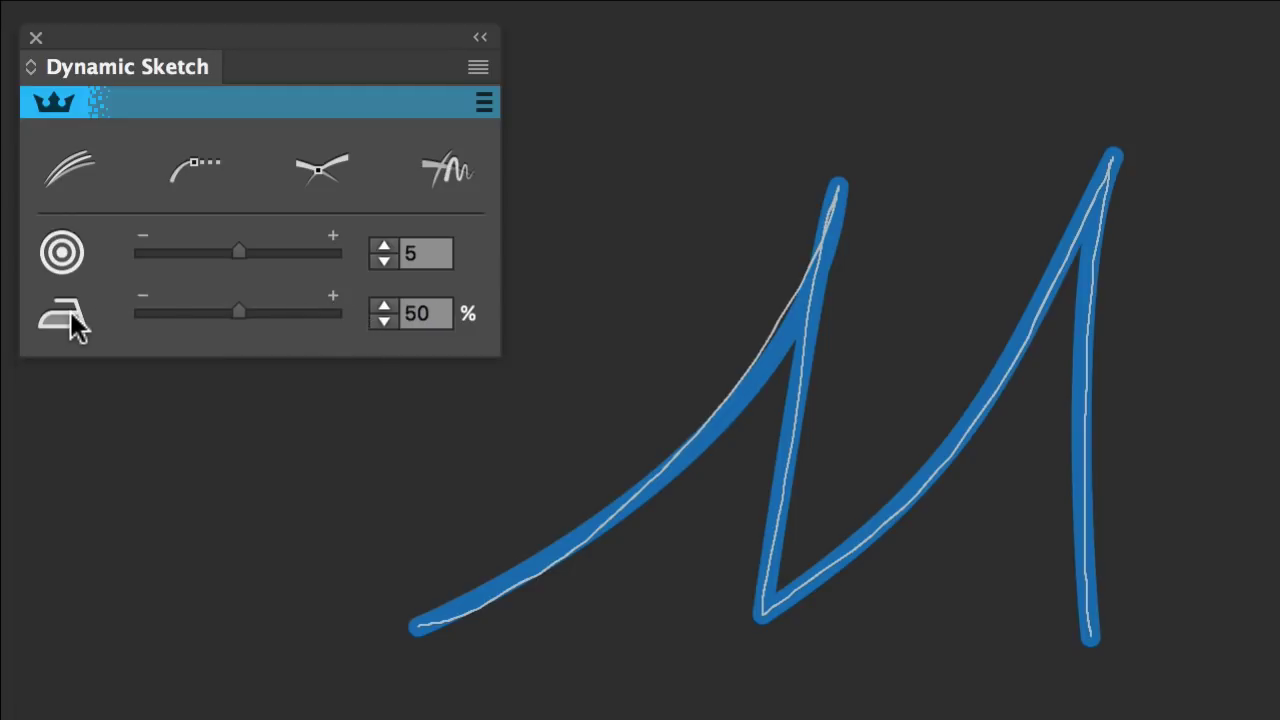
# - Delete the first M and sketch a rougher, jagged M across the artboard
pyautogui.press('Delete')
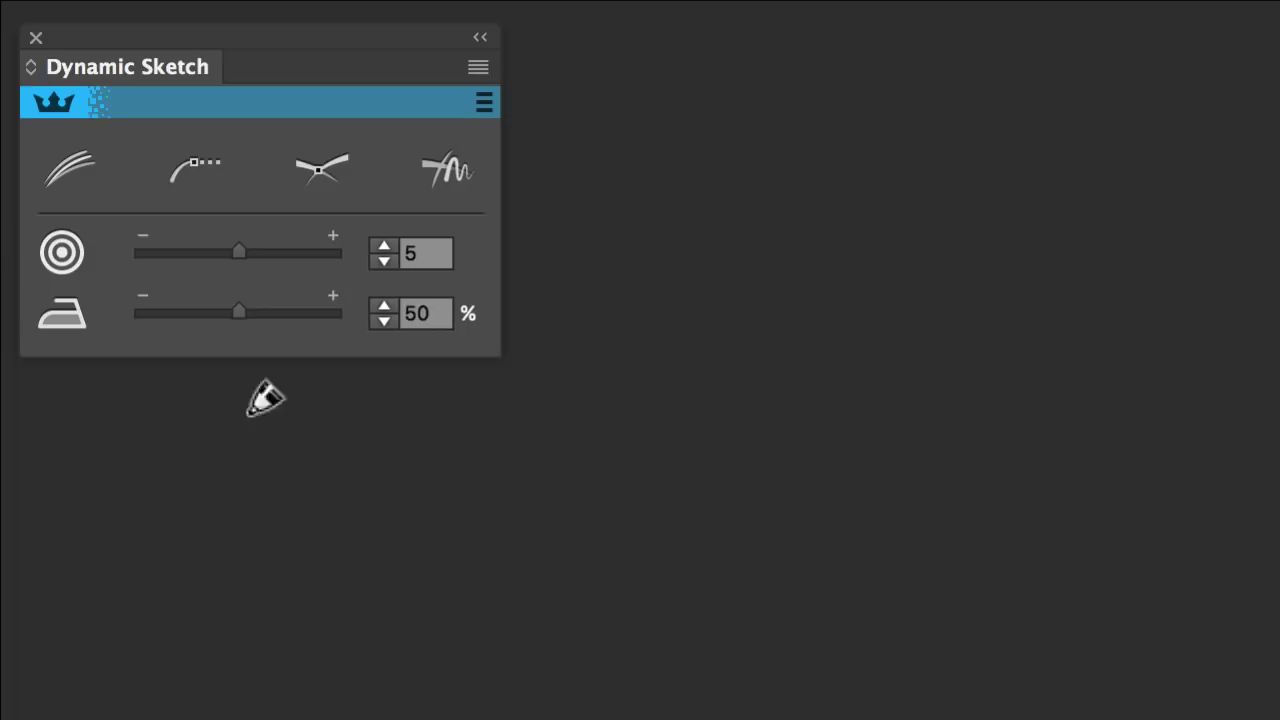
pyautogui.moveTo(385, 640)
pyautogui.mouseDown()
pyautogui.moveTo(544, 548)
pyautogui.moveTo(609, 480)
pyautogui.moveTo(649, 409)
pyautogui.moveTo(723, 349)
pyautogui.moveTo(823, 168)
pyautogui.moveTo(836, 268)
pyautogui.moveTo(822, 503)
pyautogui.moveTo(778, 625)
pyautogui.moveTo(835, 628)
pyautogui.moveTo(920, 560)
pyautogui.moveTo(1086, 337)
pyautogui.moveTo(1150, 170)
pyautogui.moveTo(1158, 495)
pyautogui.moveTo(1180, 648)
pyautogui.mouseUp()
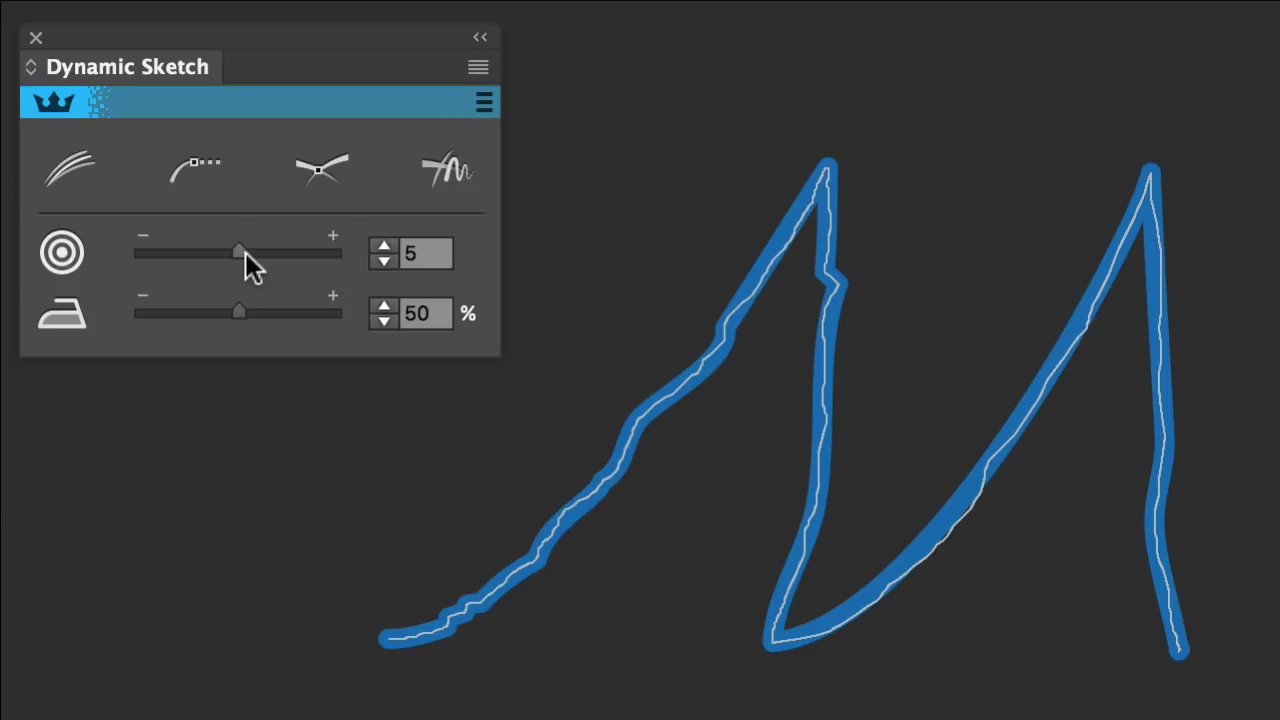
# - Refit the rough M with Dynamic Sketch Accuracy 0 and Smoothness 100%
pyautogui.moveTo(245, 252); pyautogui.dragTo(130, 250)
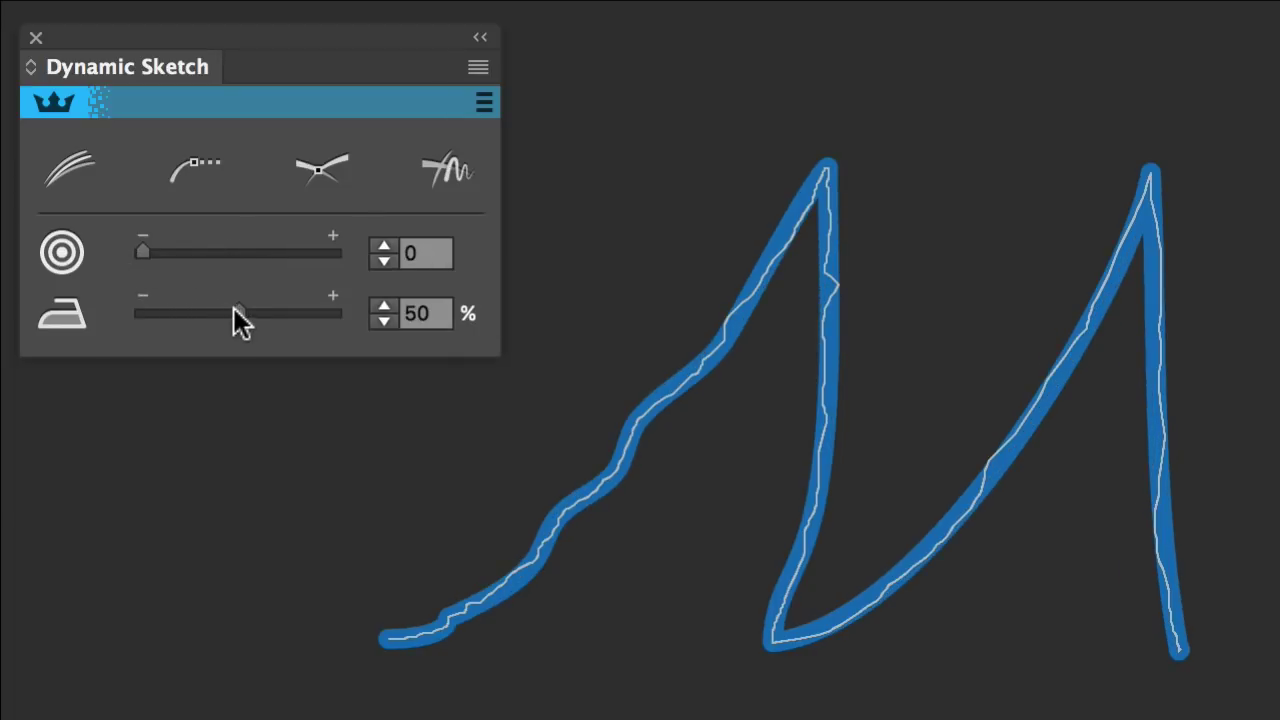
pyautogui.moveTo(236, 312); pyautogui.dragTo(371, 312)
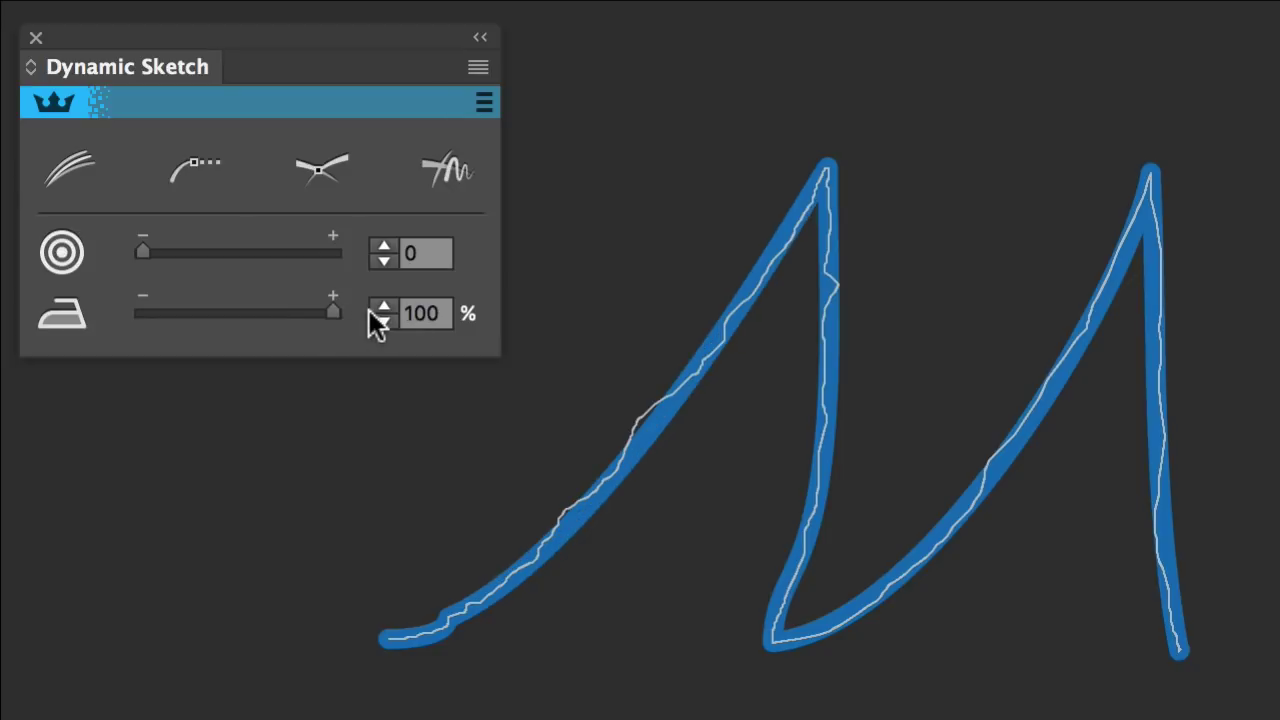